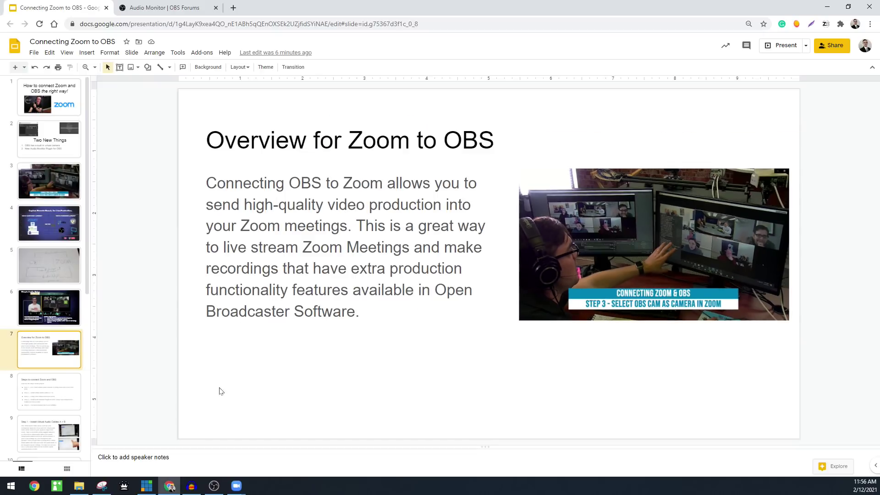
Bring OBS and the Zoom meeting window forward, moving Zoom up and to the left
{"action": "left_click", "coordinate": [214, 486]}
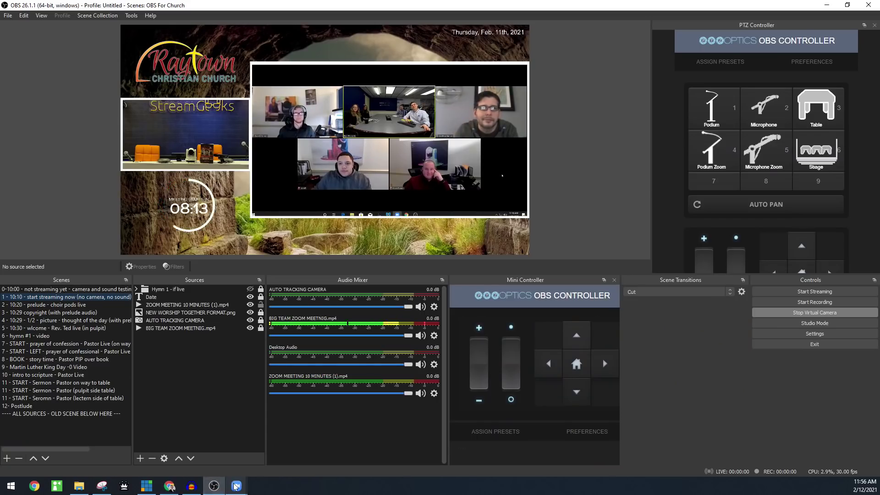
{"action": "mouse_move", "coordinate": [237, 486]}
{"action": "left_click", "coordinate": [277, 443]}
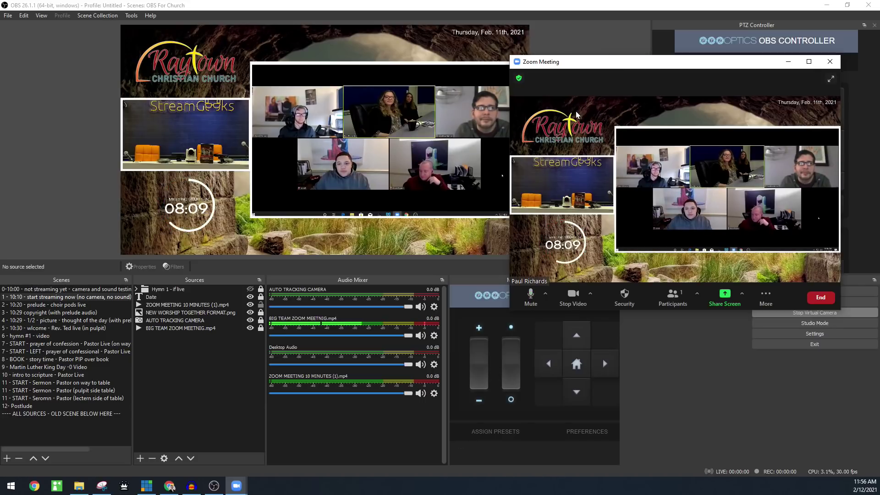
{"action": "left_click_drag", "start_coordinate": [664, 67], "coordinate": [495, 45]}
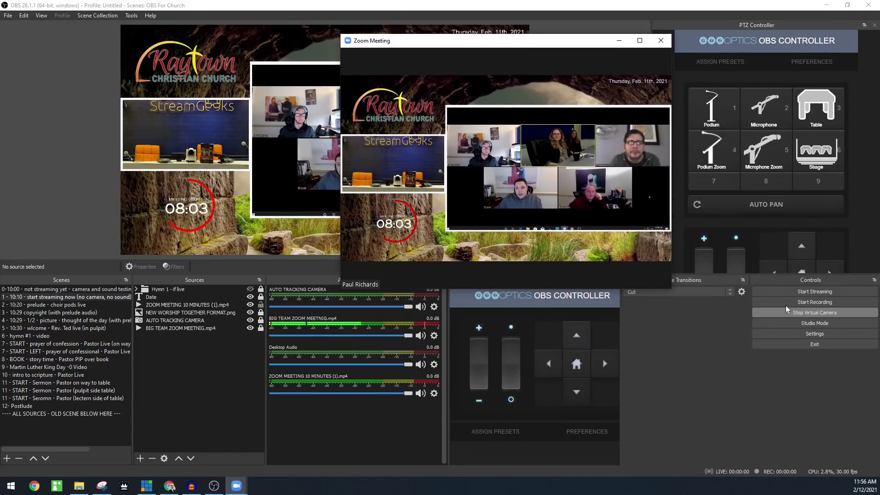
{"action": "left_click", "coordinate": [146, 486]}
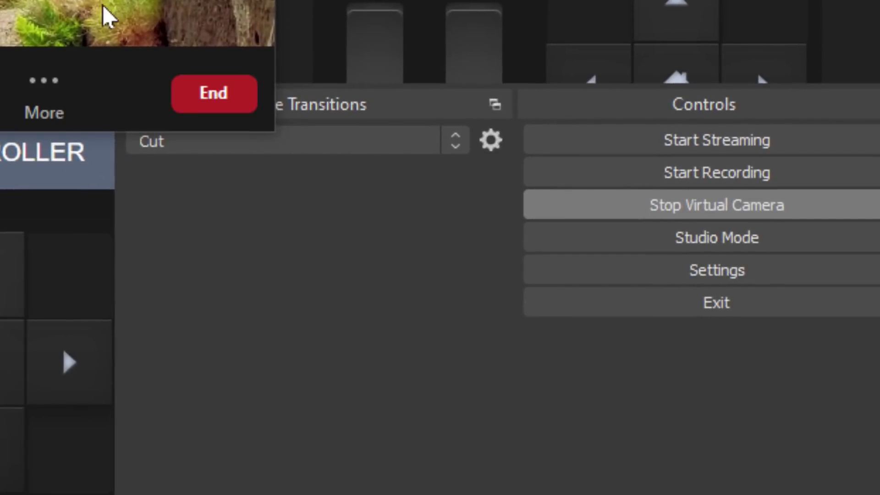
Stop OBS's virtual camera and start it again
{"action": "left_click", "coordinate": [590, 205]}
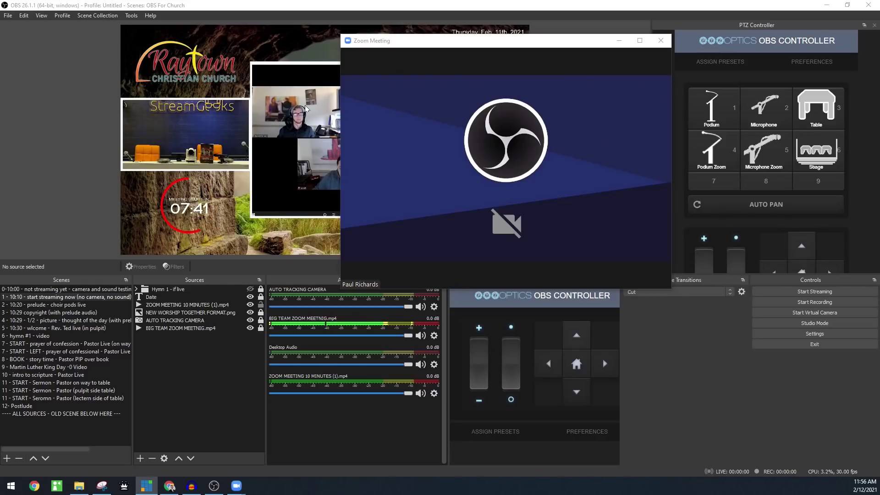
{"action": "mouse_move", "coordinate": [444, 123]}
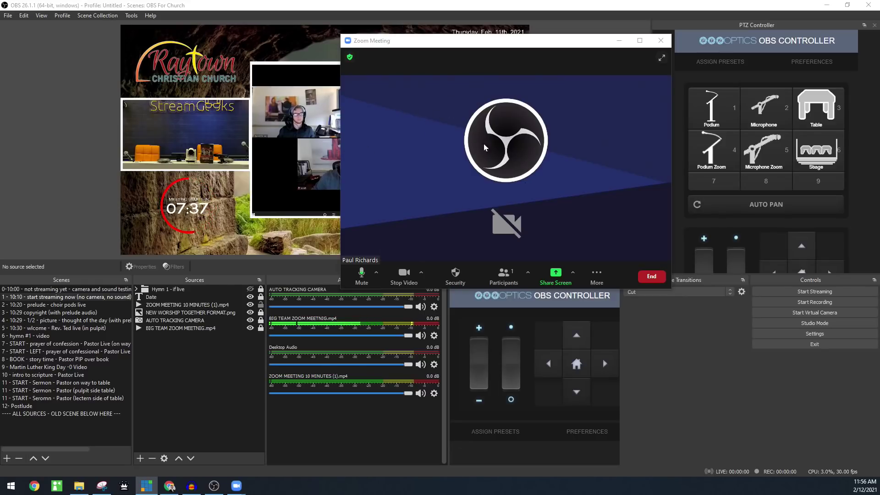
{"action": "left_click", "coordinate": [790, 312]}
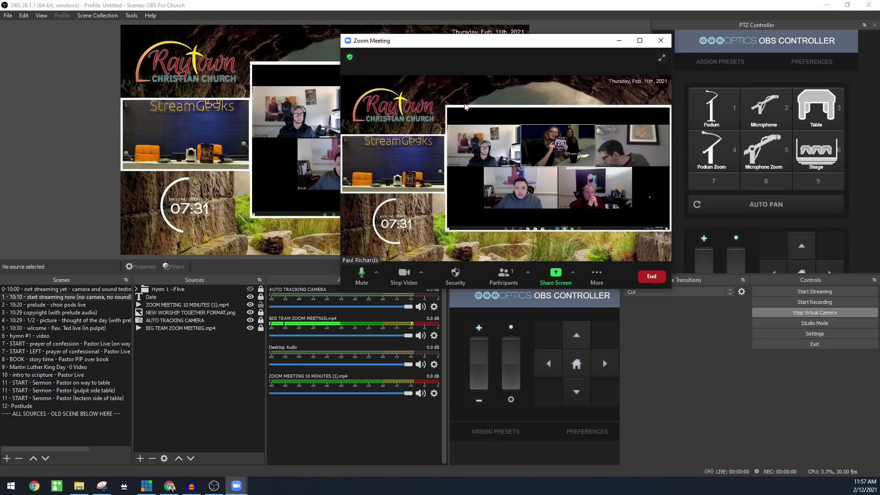
In Zoom's Video Settings, confirm the camera is OBS Virtual Camera
{"action": "left_click", "coordinate": [147, 486]}
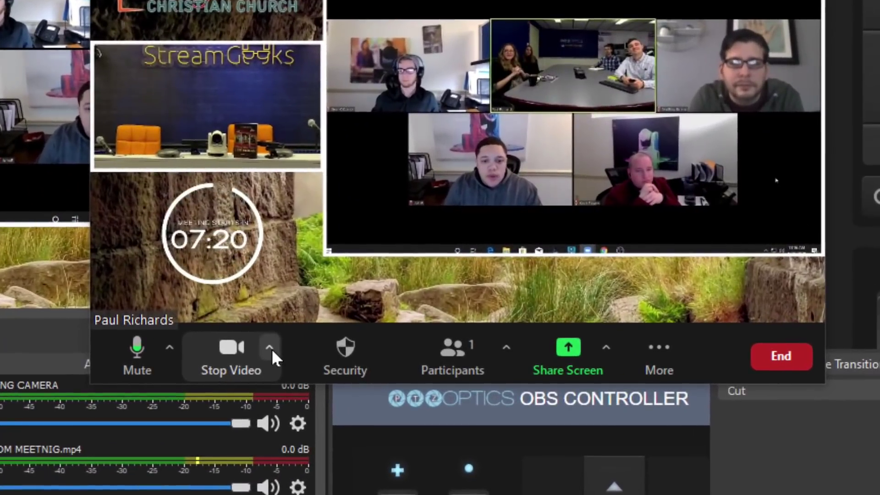
{"action": "left_click", "coordinate": [345, 310]}
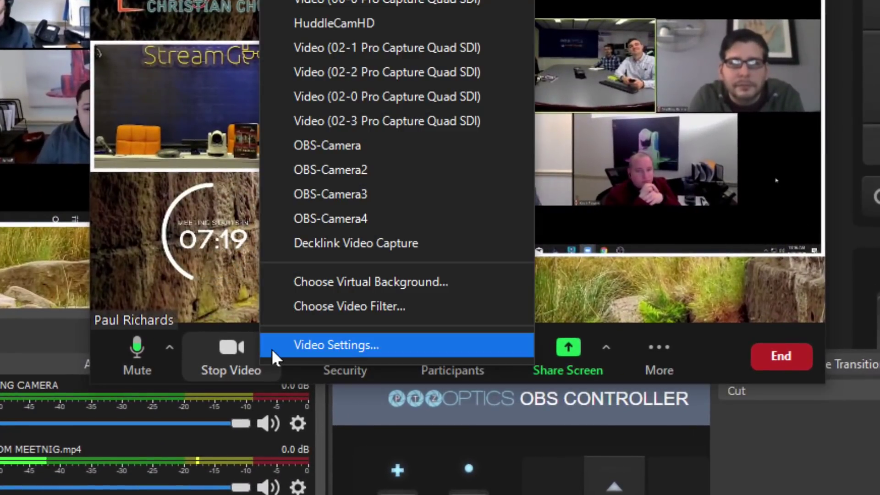
{"action": "left_click", "coordinate": [203, 103]}
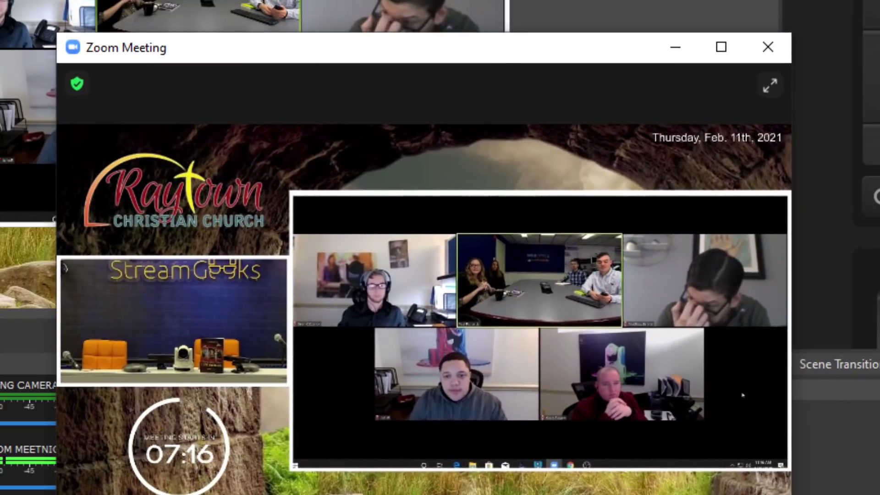
{"action": "left_click", "coordinate": [250, 491]}
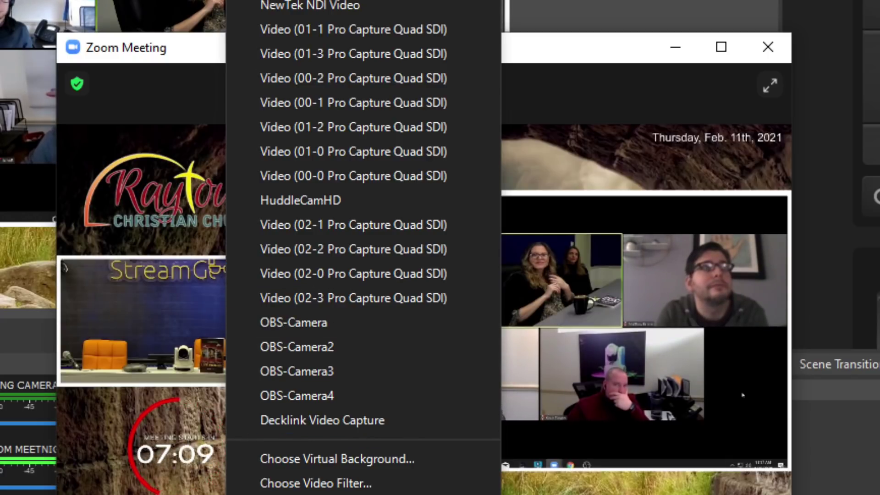
{"action": "left_click", "coordinate": [321, 494]}
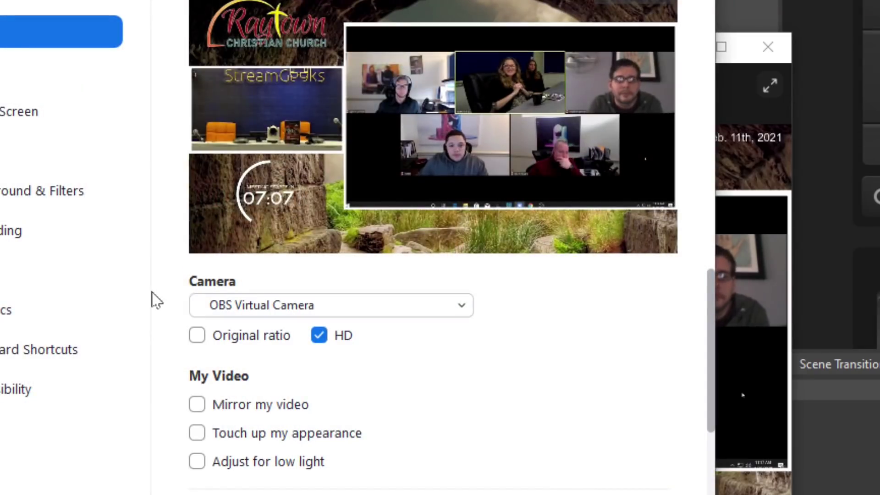
{"action": "left_click", "coordinate": [259, 315]}
{"action": "left_click", "coordinate": [257, 315]}
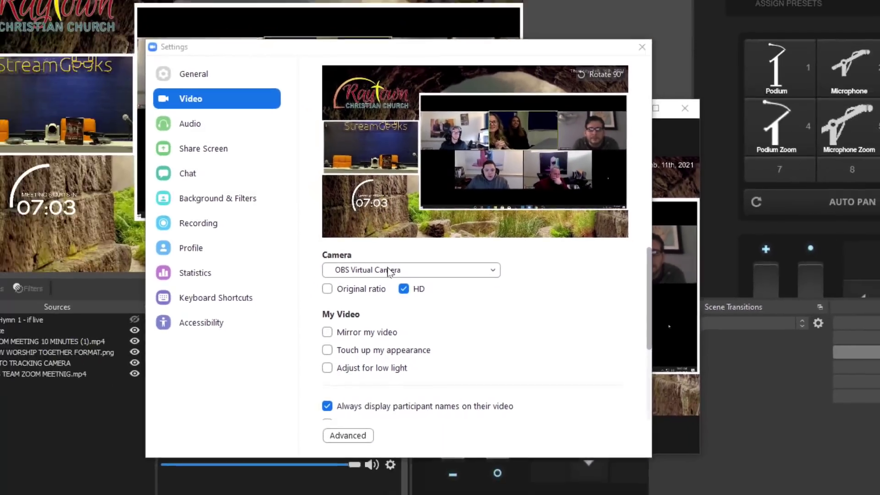
{"action": "left_click", "coordinate": [298, 310]}
{"action": "left_click", "coordinate": [432, 255]}
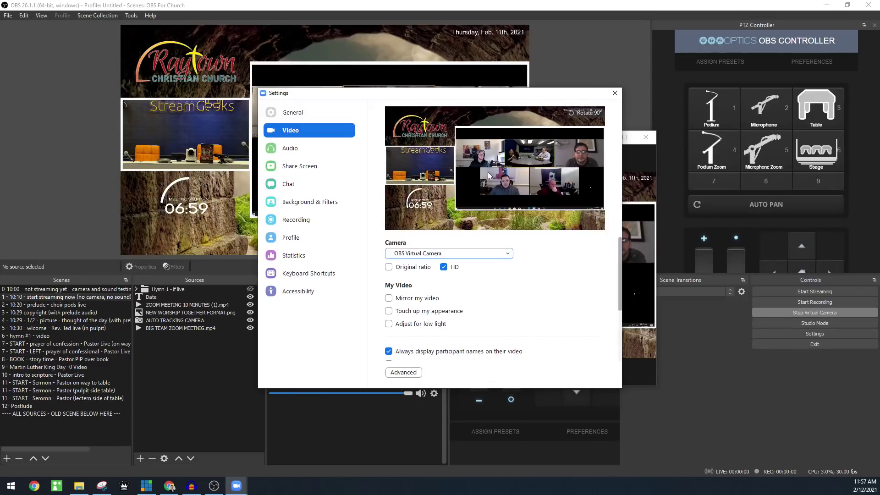
{"action": "left_click", "coordinate": [615, 93]}
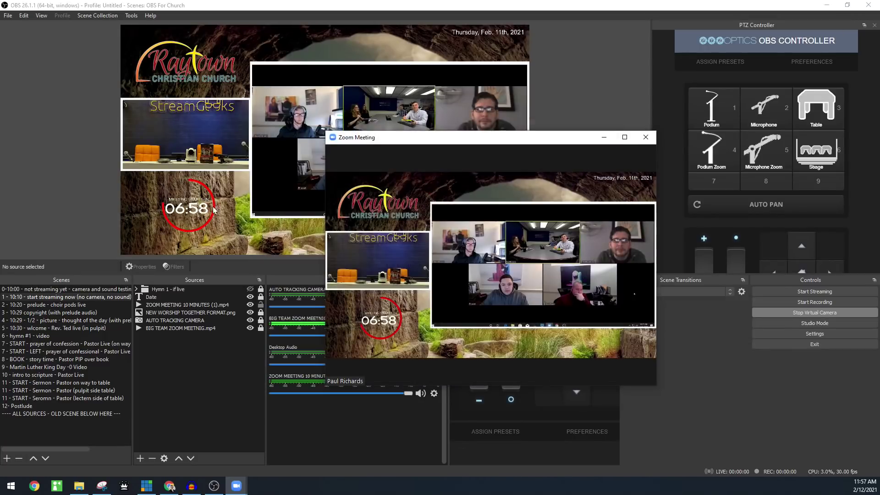
Switch OBS to the not-streaming-yet opening scene and move the Zoom meeting window up and right
{"action": "left_click", "coordinate": [42, 291]}
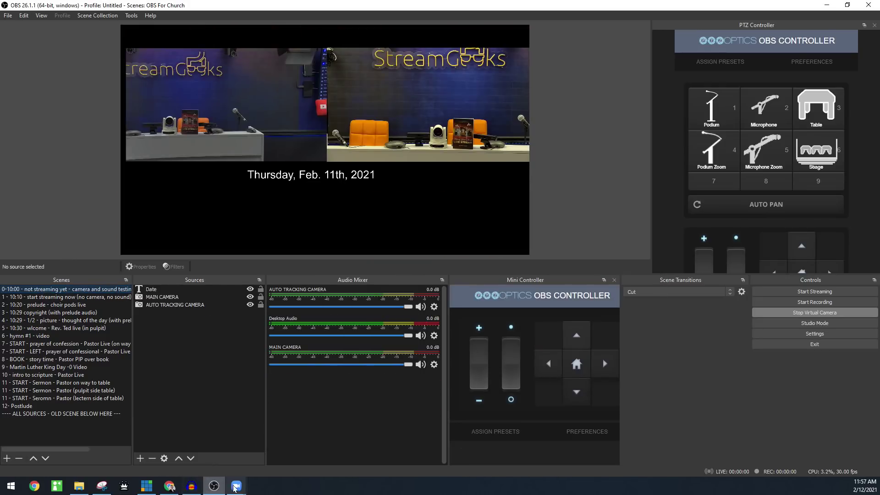
{"action": "mouse_move", "coordinate": [237, 486]}
{"action": "left_click", "coordinate": [276, 440]}
{"action": "left_click_drag", "start_coordinate": [418, 137], "coordinate": [485, 103]}
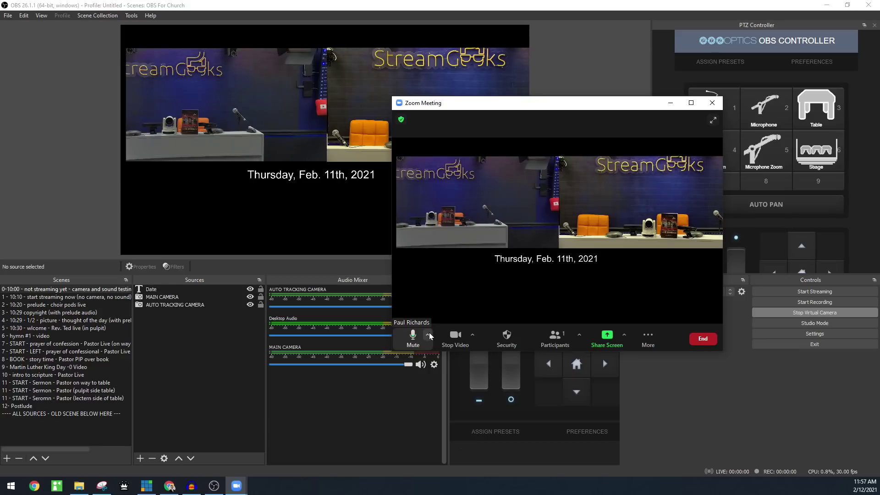
Go to the Audio Monitor forum page and highlight its 0.3.4 title and version
{"action": "left_click", "coordinate": [165, 486]}
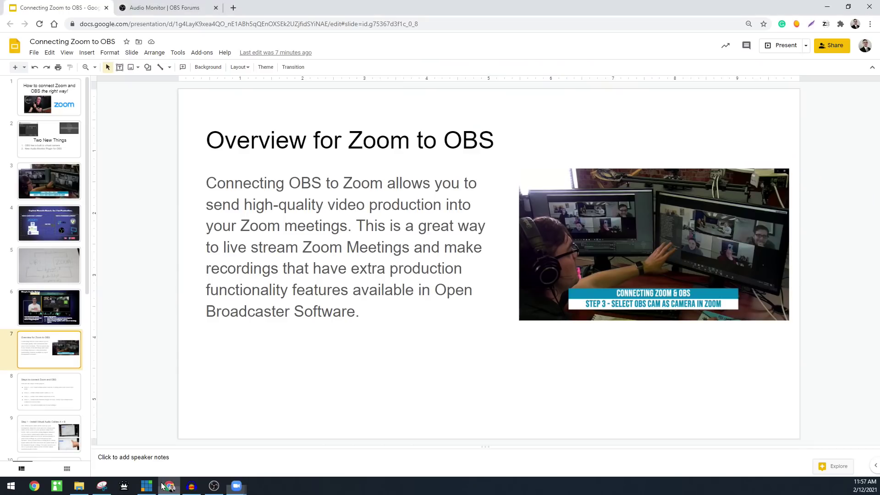
{"action": "left_click", "coordinate": [192, 8]}
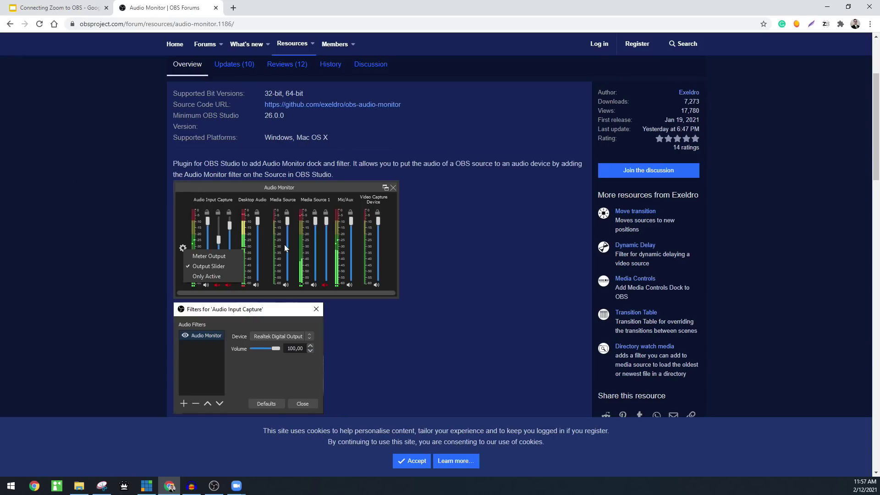
{"action": "scroll", "coordinate": [295, 169], "scroll_direction": "up", "scroll_amount": 1}
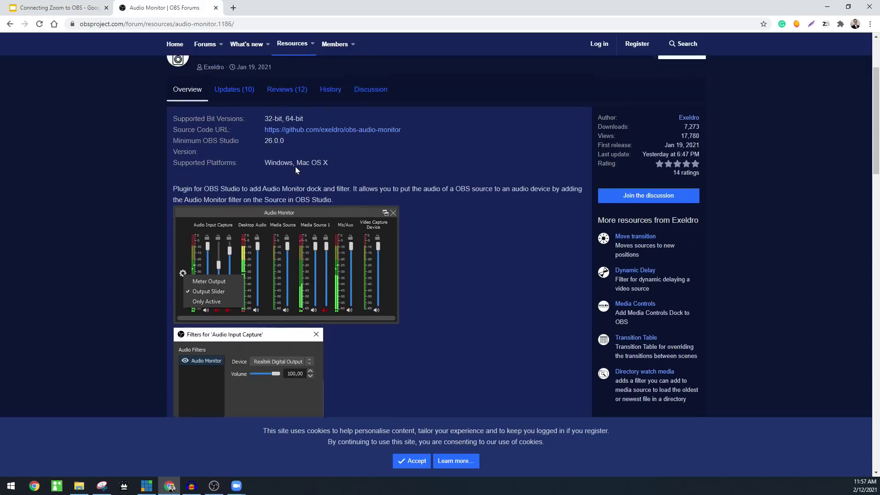
{"action": "scroll", "coordinate": [296, 170], "scroll_direction": "up", "scroll_amount": 3}
{"action": "left_click_drag", "start_coordinate": [201, 166], "coordinate": [277, 164]}
{"action": "left_click", "coordinate": [306, 166]}
{"action": "double_click", "coordinate": [276, 164]}
{"action": "left_click", "coordinate": [276, 163]}
Search 'virtual audio cables' in a new browser tab
{"action": "scroll", "coordinate": [286, 170], "scroll_direction": "down", "scroll_amount": 1}
{"action": "scroll", "coordinate": [287, 166], "scroll_direction": "down", "scroll_amount": 3}
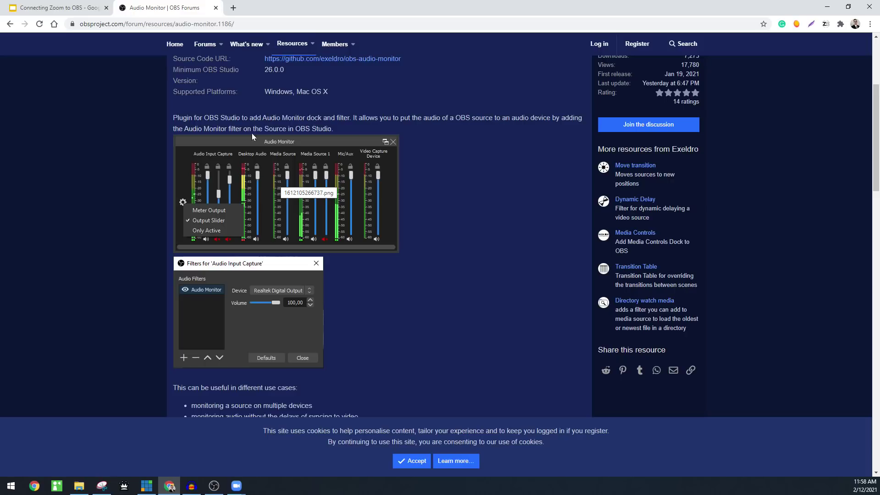
{"action": "left_click", "coordinate": [234, 8]}
{"action": "type", "text": "virtual audio cab"}
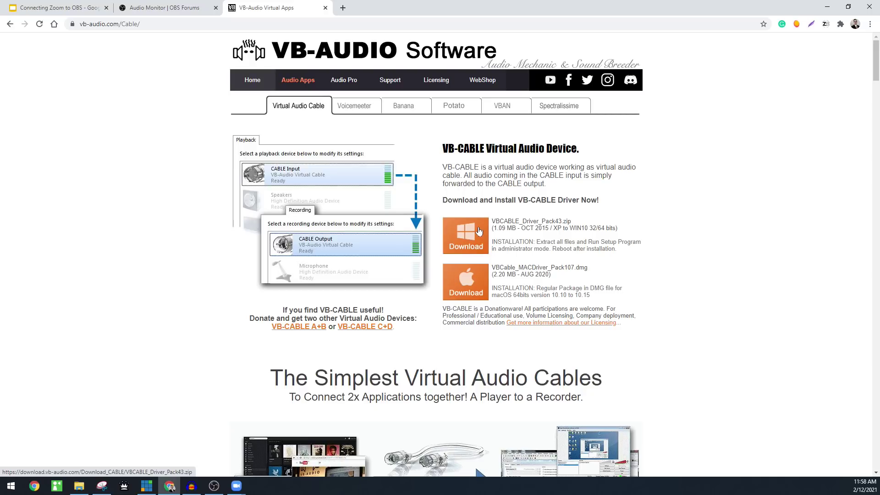
Jump to the VB-CABLE A+B download section near the Donate buttons, then return to OBS
{"action": "scroll", "coordinate": [476, 228], "scroll_direction": "down", "scroll_amount": 2}
{"action": "scroll", "coordinate": [471, 138], "scroll_direction": "up", "scroll_amount": 2}
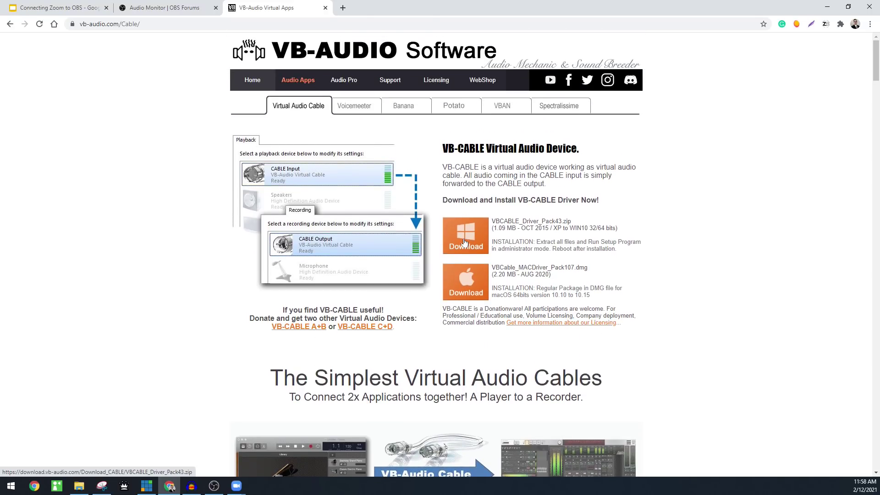
{"action": "left_click", "coordinate": [316, 327]}
{"action": "scroll", "coordinate": [347, 300], "scroll_direction": "down", "scroll_amount": 2}
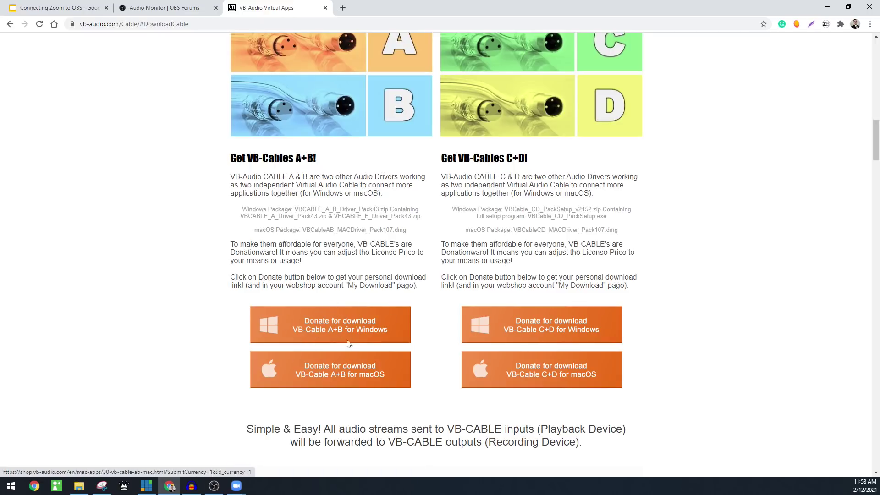
{"action": "left_click", "coordinate": [214, 486]}
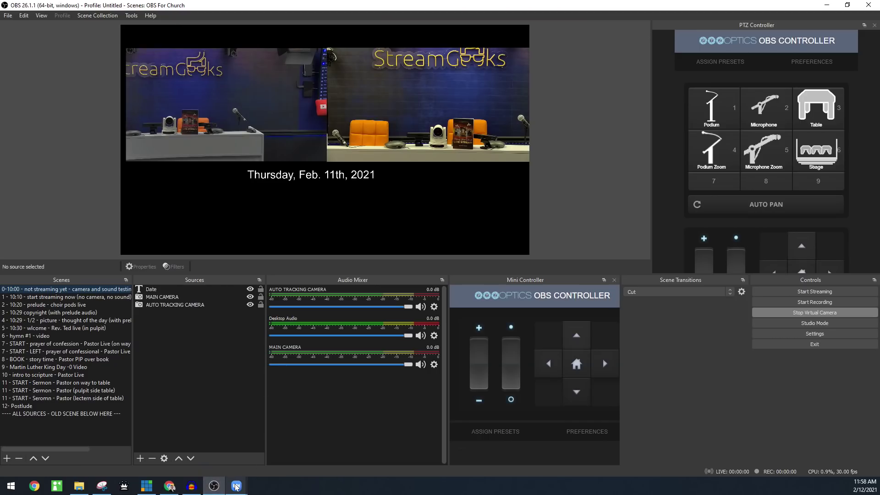
Set Zoom's microphone to CABLE-A Output and speaker to CABLE-B Input, then return to OBS
{"action": "left_click", "coordinate": [268, 452]}
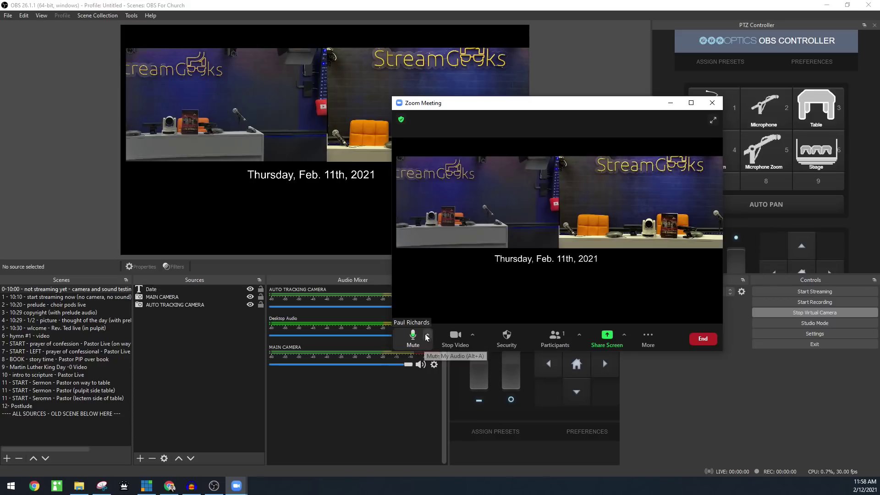
{"action": "left_click", "coordinate": [427, 336]}
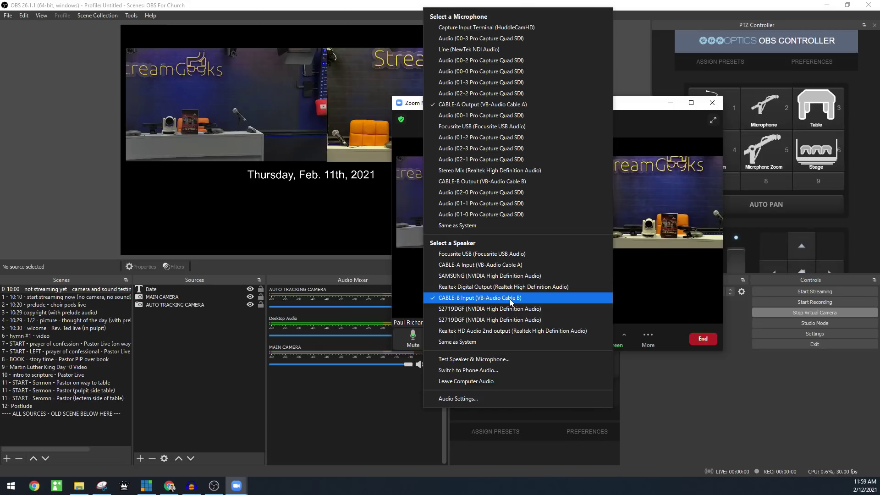
{"action": "left_click", "coordinate": [348, 405]}
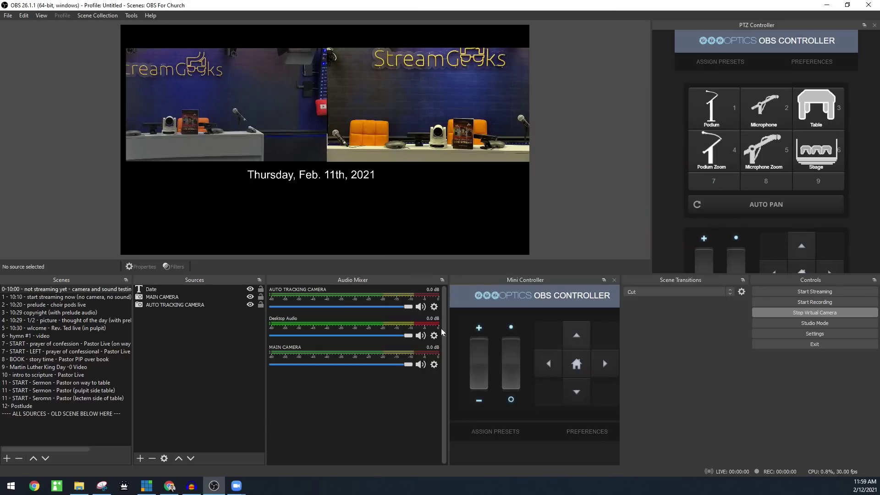
Switch to the 10:10 scene and add an Audio Monitor filter to BIG TEAM ZOOM MEETNIG.mp4
{"action": "left_click", "coordinate": [63, 298]}
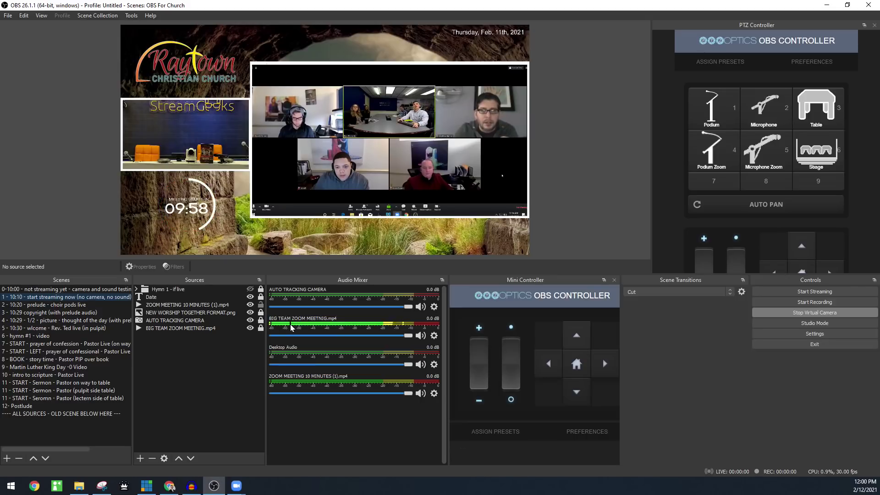
{"action": "left_click", "coordinate": [433, 336]}
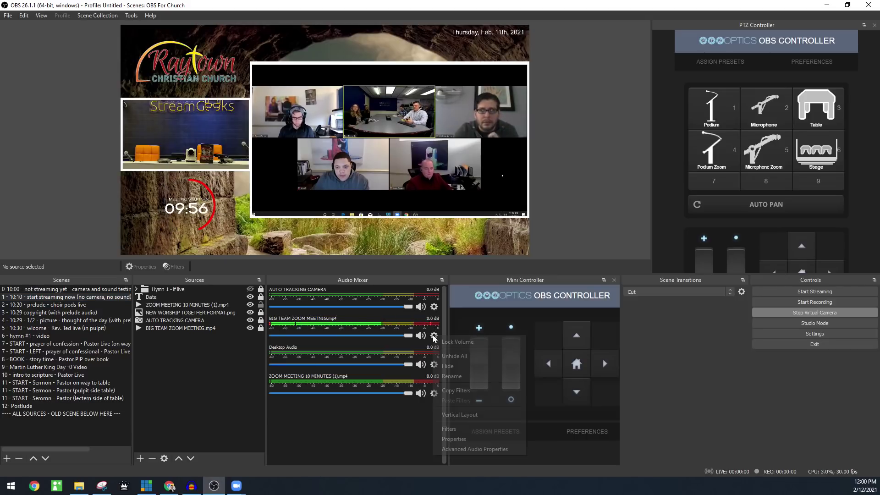
{"action": "left_click", "coordinate": [459, 435]}
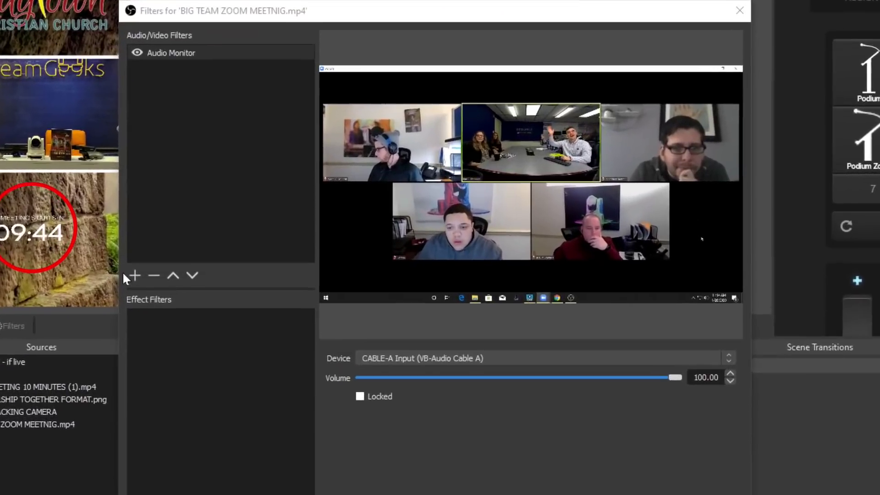
{"action": "left_click", "coordinate": [250, 236]}
{"action": "left_click", "coordinate": [127, 290]}
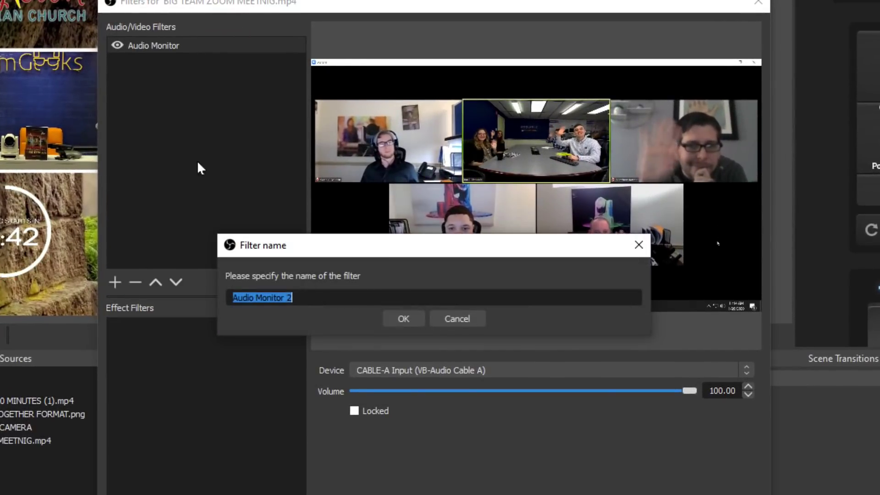
{"action": "left_click", "coordinate": [403, 316]}
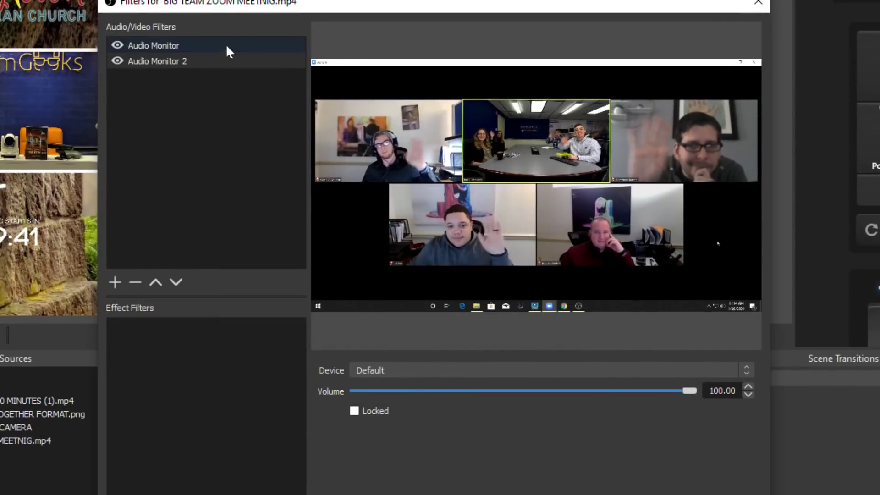
Remove the extra Audio Monitor 2 filter and set the remaining monitor's device to CABLE-A Input
{"action": "right_click", "coordinate": [189, 60]}
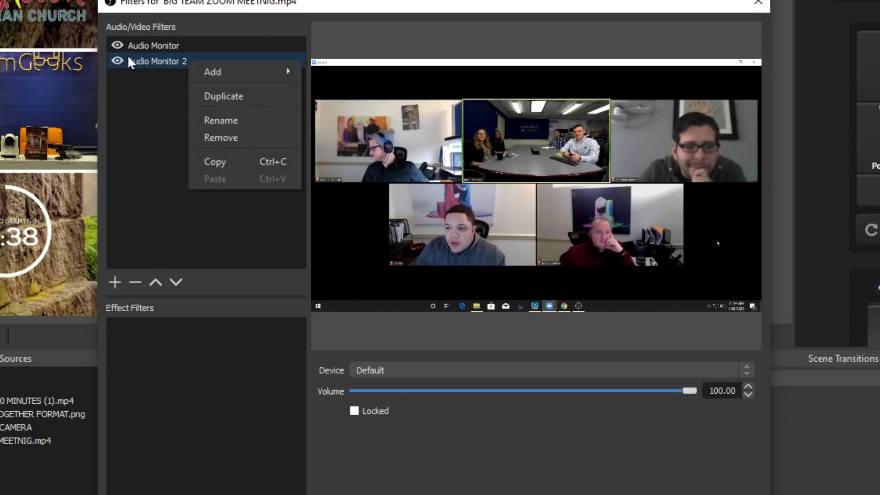
{"action": "left_click", "coordinate": [118, 60]}
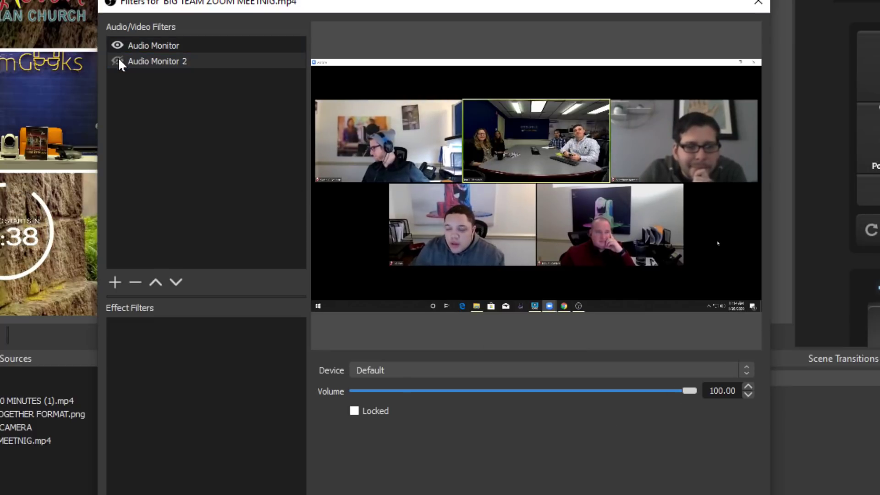
{"action": "left_click", "coordinate": [136, 281]}
{"action": "left_click", "coordinate": [491, 316]}
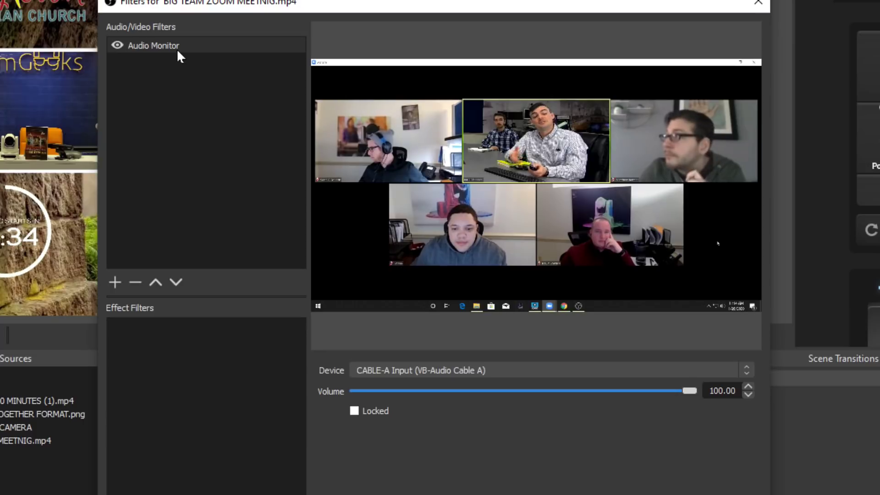
{"action": "left_click", "coordinate": [391, 369]}
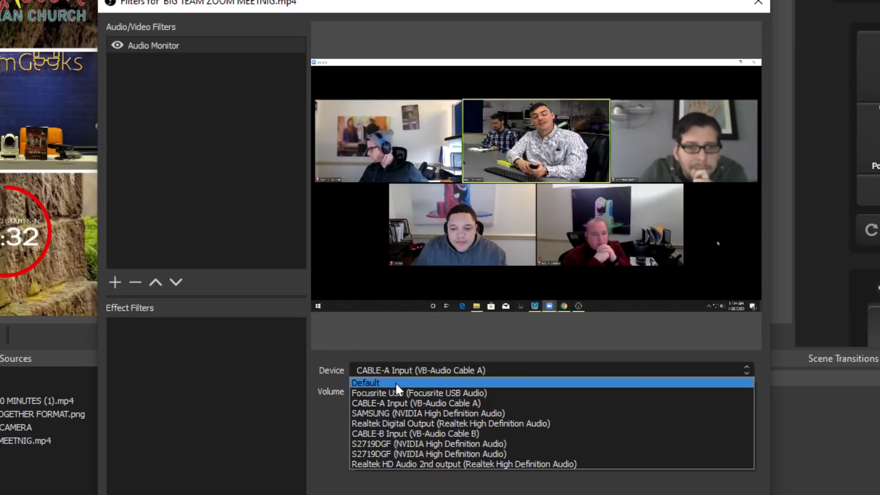
{"action": "left_click", "coordinate": [406, 403]}
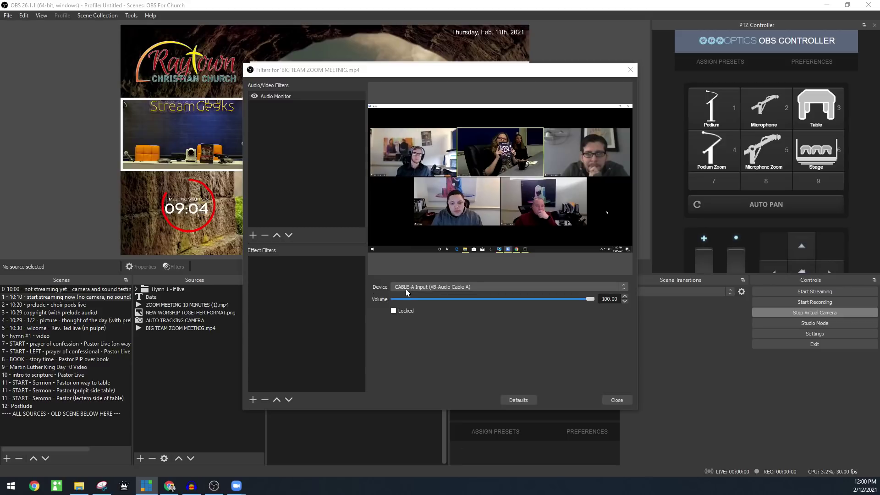
Verify Zoom uses CABLE-A Output microphone and CABLE-B Input speaker, then close OBS's Filters window
{"action": "mouse_move", "coordinate": [236, 486]}
{"action": "left_click", "coordinate": [280, 443]}
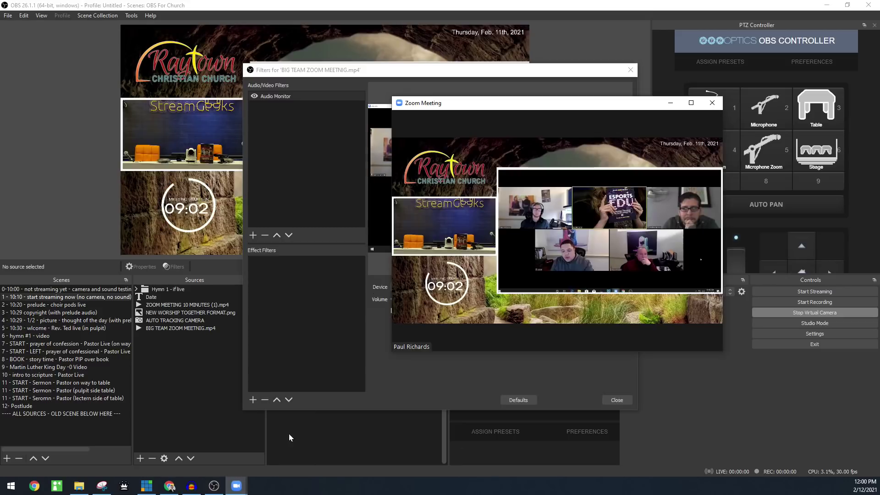
{"action": "left_click", "coordinate": [428, 336]}
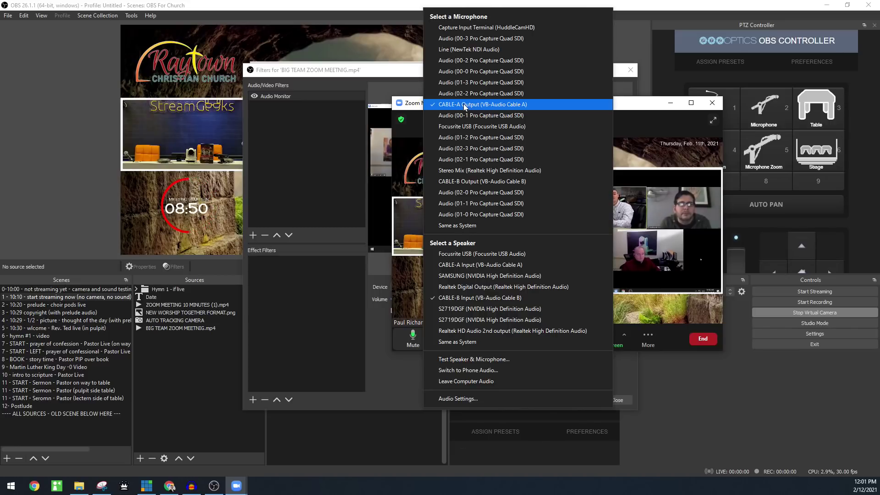
{"action": "left_click", "coordinate": [297, 79]}
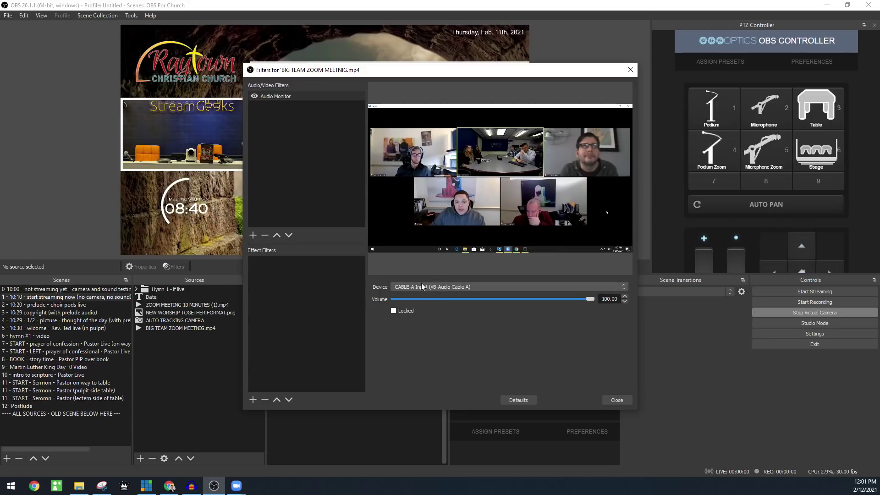
{"action": "left_click", "coordinate": [630, 71]}
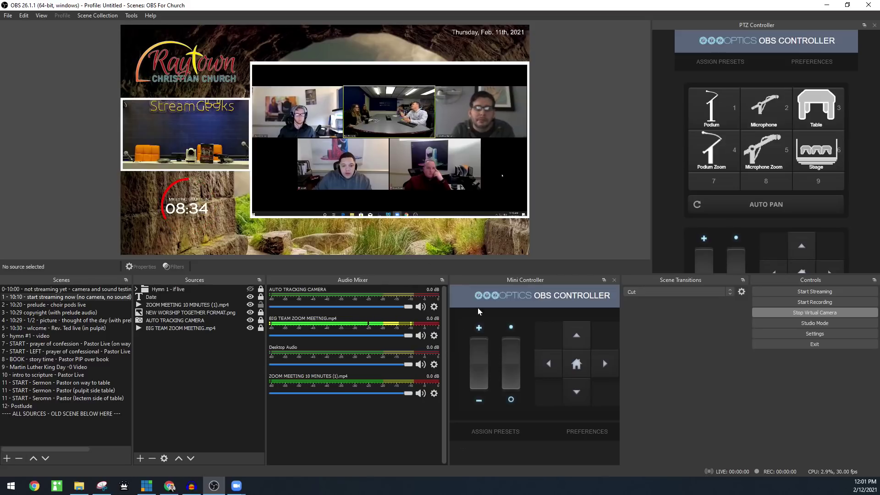
{"action": "left_click", "coordinate": [8, 15]}
{"action": "left_click", "coordinate": [18, 60]}
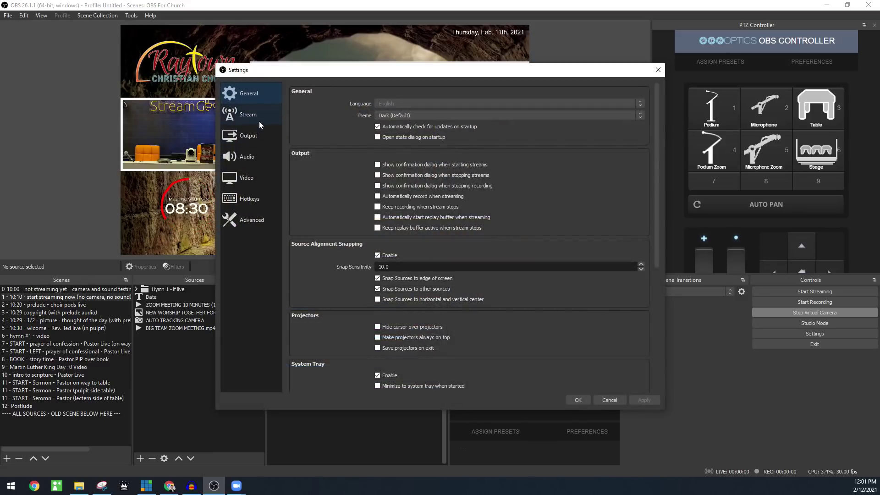
{"action": "left_click", "coordinate": [255, 161]}
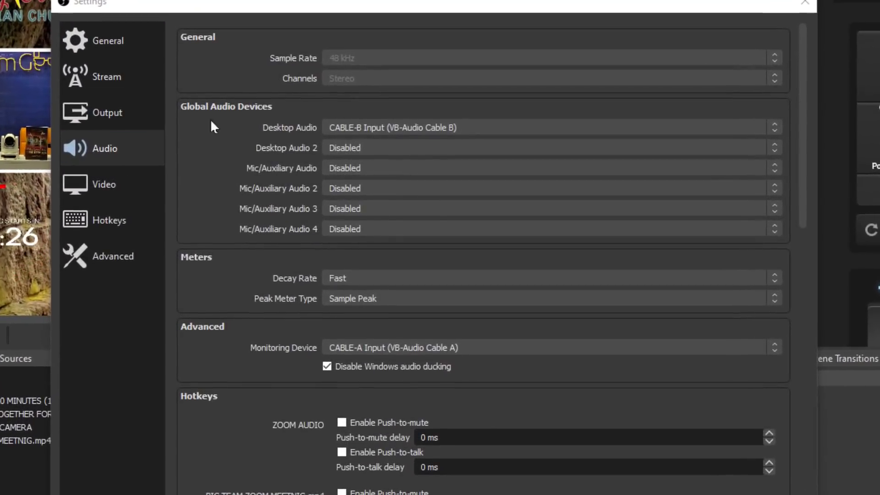
{"action": "left_click", "coordinate": [342, 122]}
{"action": "left_click", "coordinate": [342, 122]}
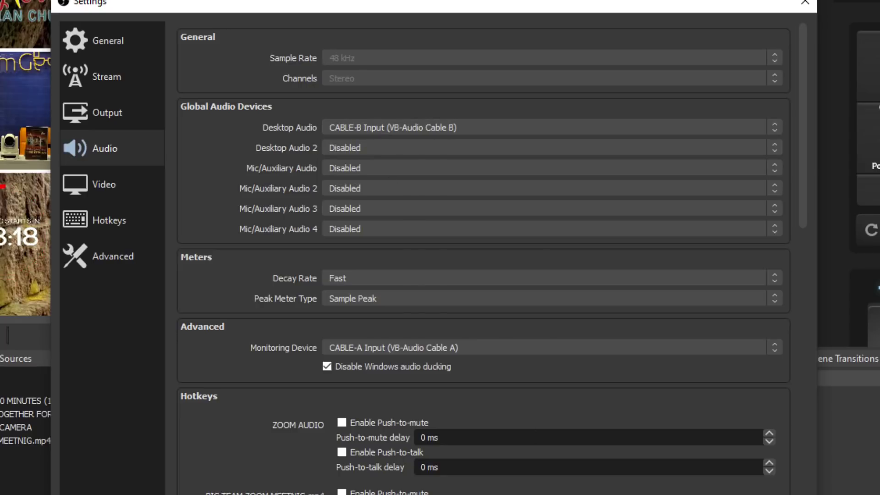
{"action": "key", "text": "Return"}
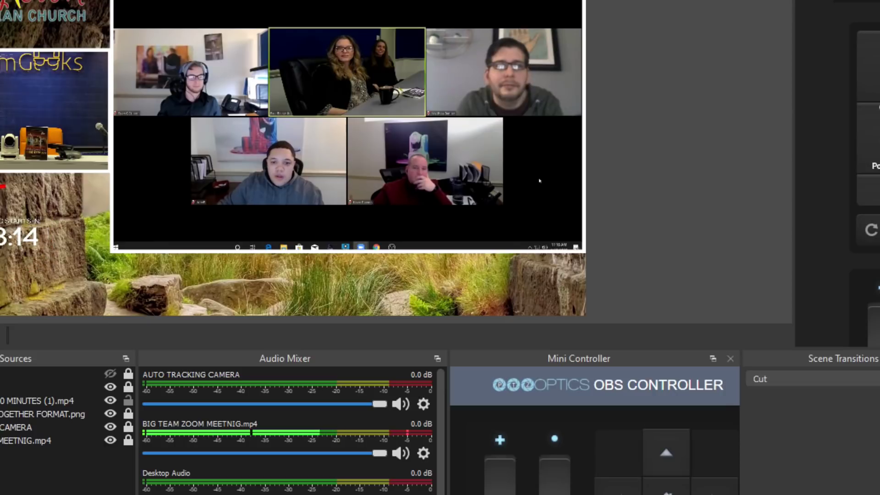
Test the CABLE-B Input speaker in Zoom's Audio Settings, then close them and move the meeting window off-screen
{"action": "key", "text": "alt+Tab"}
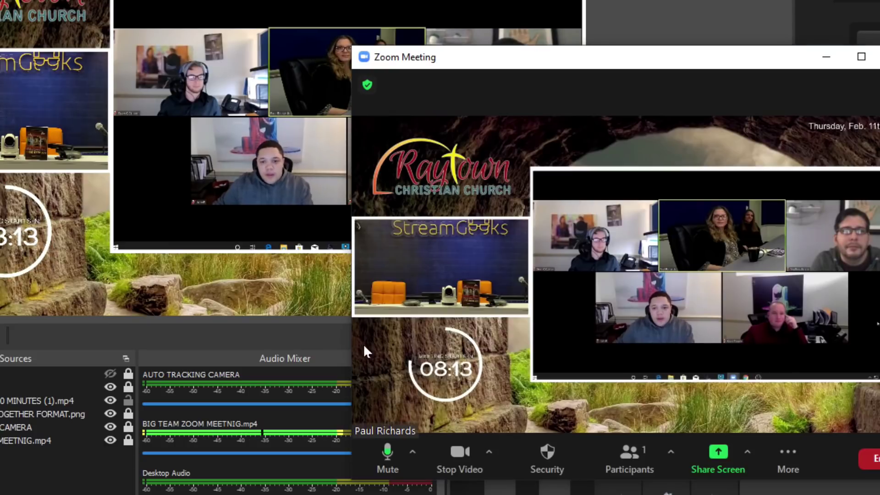
{"action": "left_click", "coordinate": [416, 450]}
{"action": "left_click", "coordinate": [458, 493]}
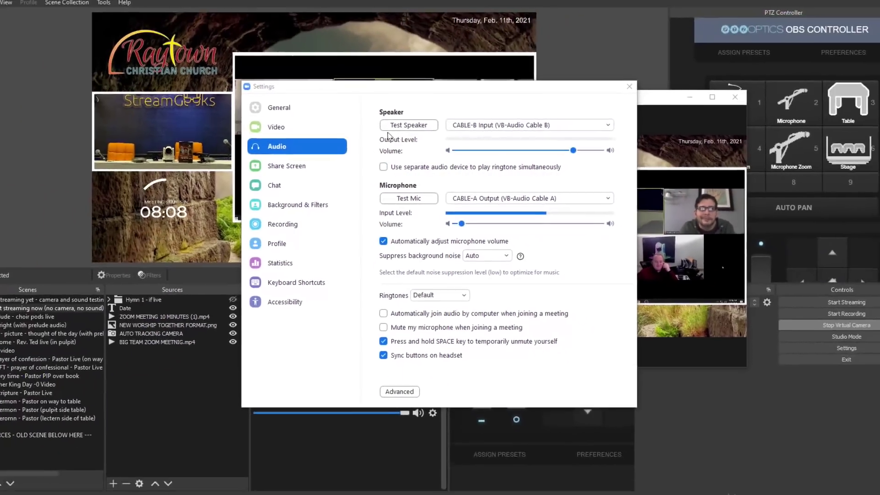
{"action": "left_click", "coordinate": [385, 101]}
{"action": "left_click_drag", "start_coordinate": [394, 93], "coordinate": [637, 80]}
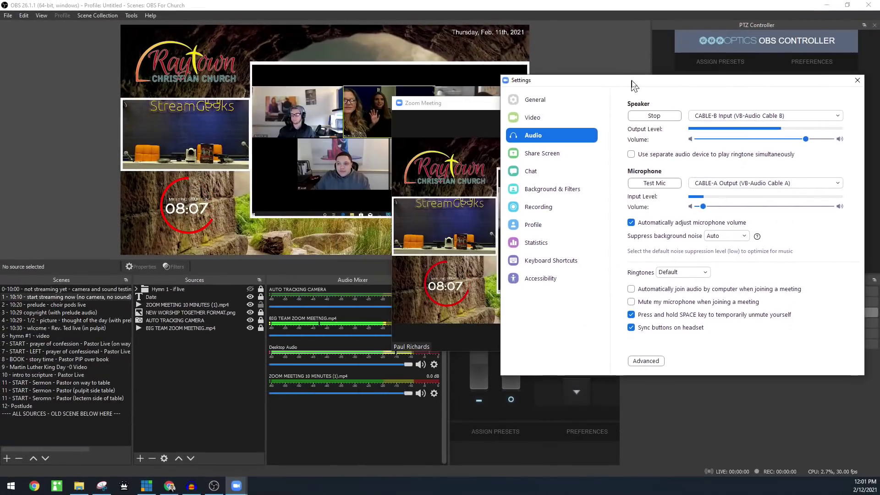
{"action": "left_click", "coordinate": [856, 81]}
{"action": "left_click_drag", "start_coordinate": [532, 102], "coordinate": [0, 124]}
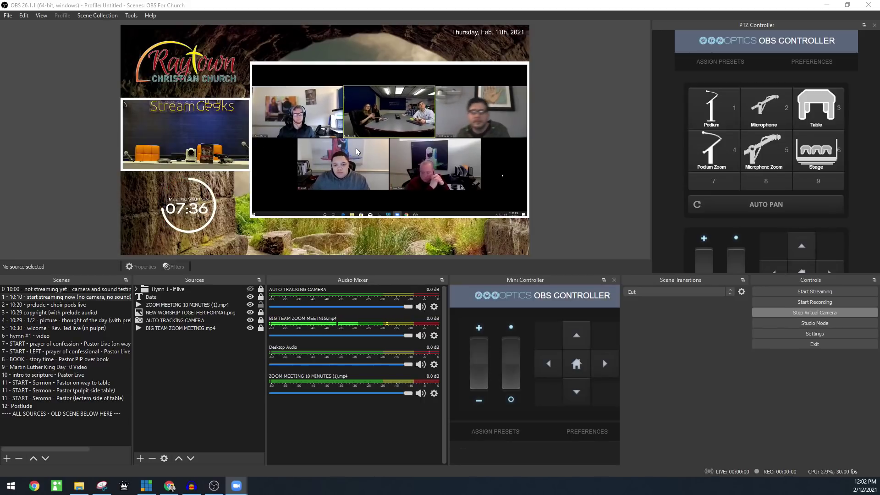
{"action": "left_click", "coordinate": [139, 460]}
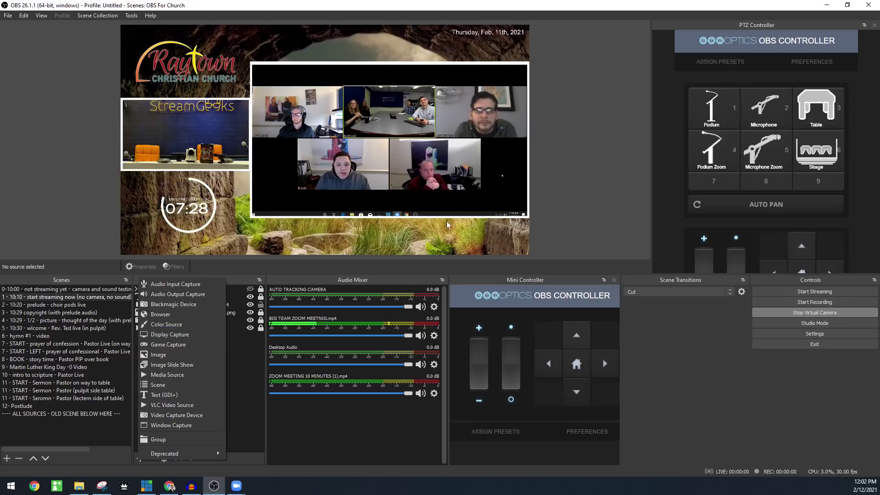
{"action": "left_click", "coordinate": [250, 416]}
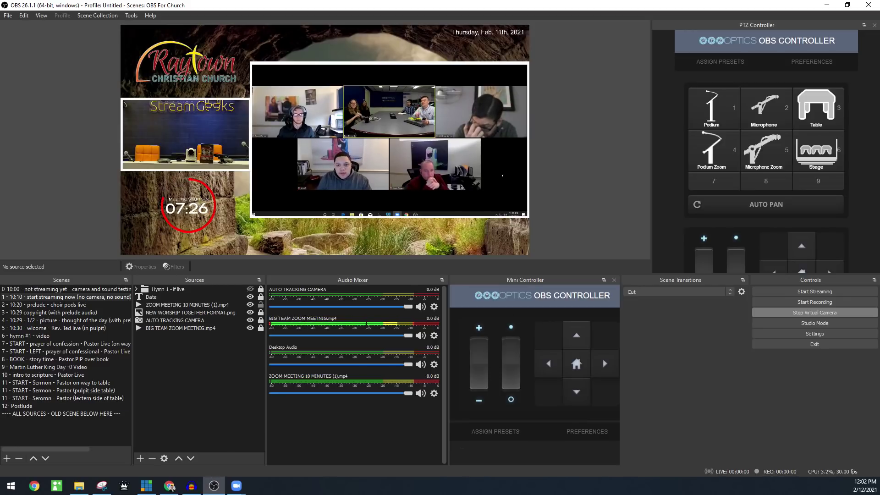